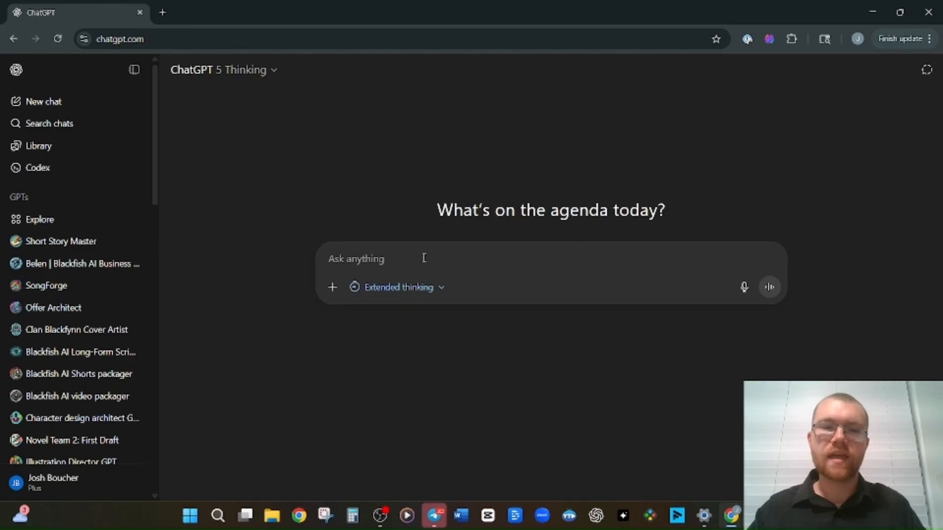
- Ask ChatGPT to write a system prompt for the pasted Lead Triage agent description
text(Lead Triage & Reply Draft Paste a raw inquiry → returns a lead score (0–100), stage (cold/warm/hot), 3–5 clarifying questions, and a ready-to-send SMS + email draft.)
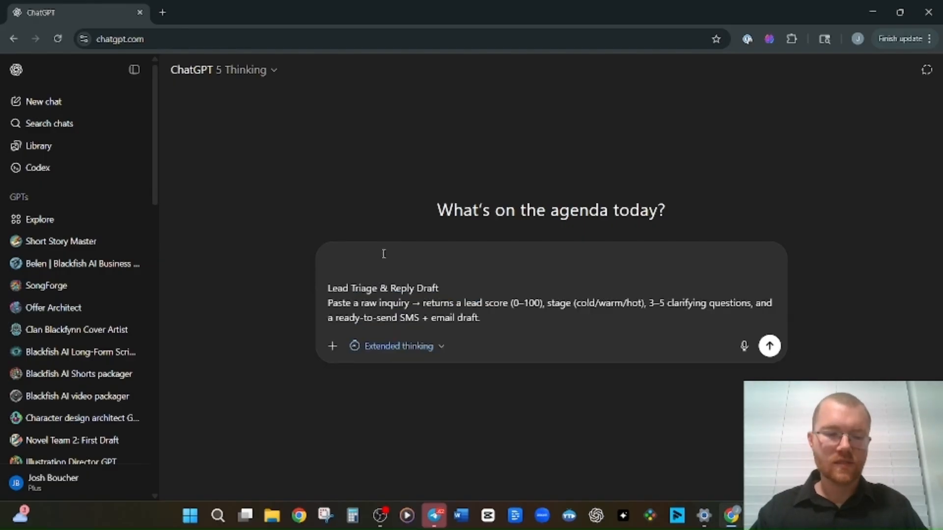
click(384, 254)
text(Write a syhs)
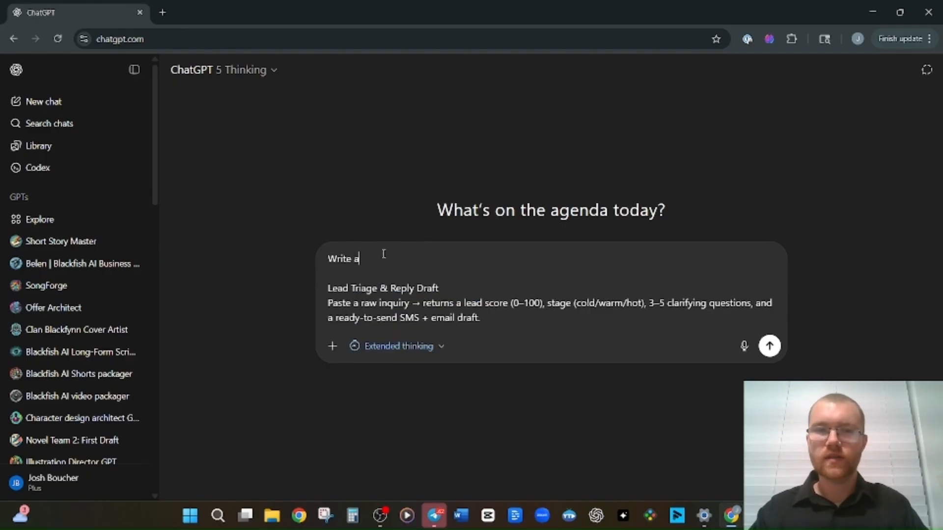
key(BackSpace)
key(BackSpace)
text(ste)
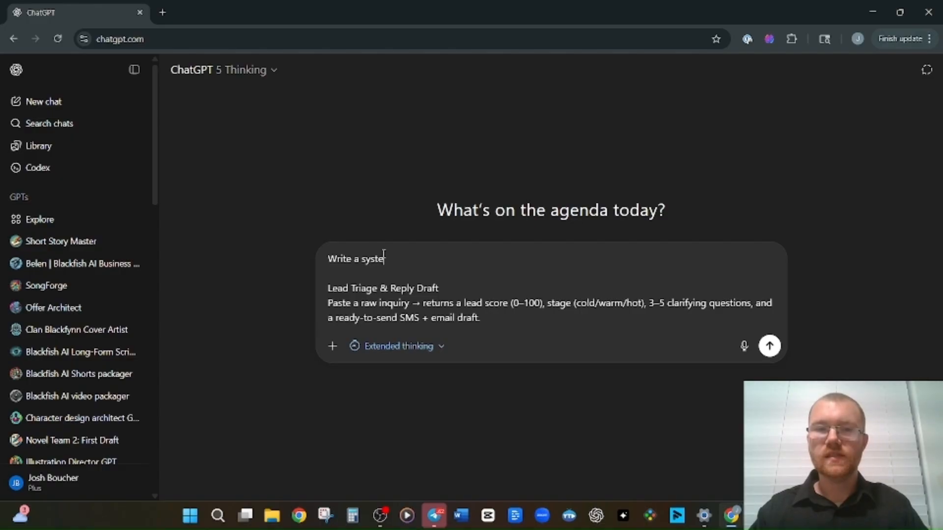
text(m prompt for this )
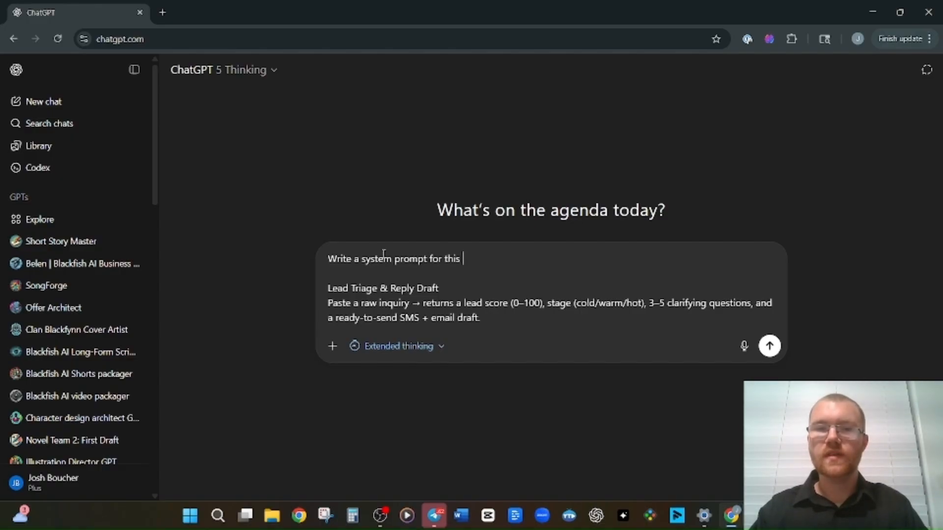
text(Lead Triag)
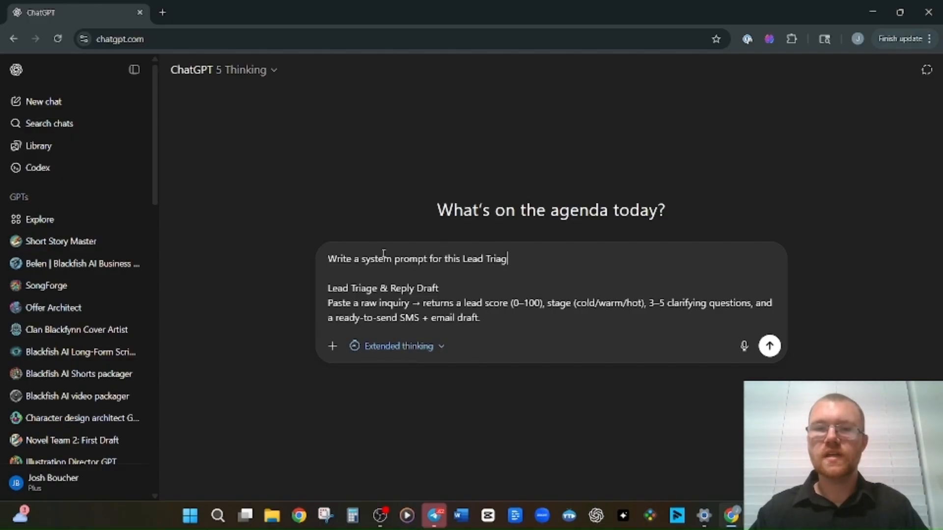
text(e agent.)
key(Return)
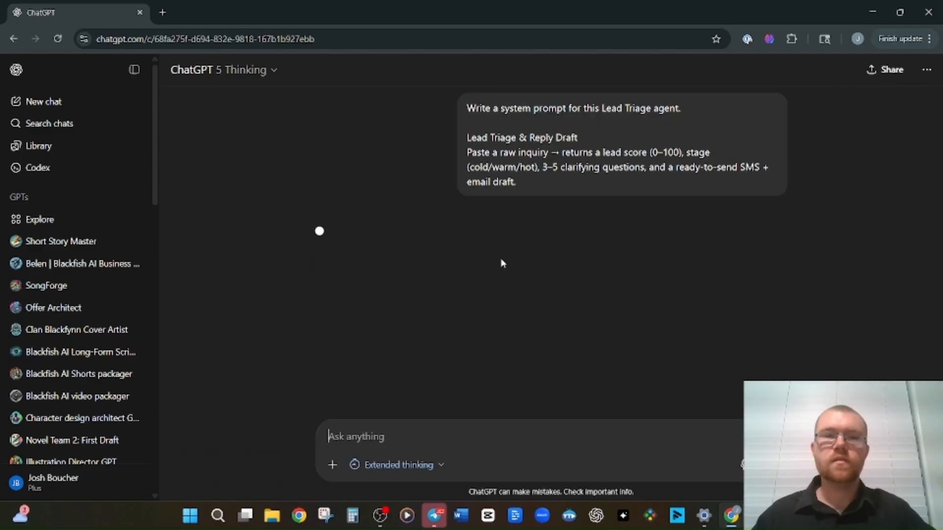
key(ctrl+t)
- Open n8n and start a new workflow with a 'When chat message received' trigger
text(n)
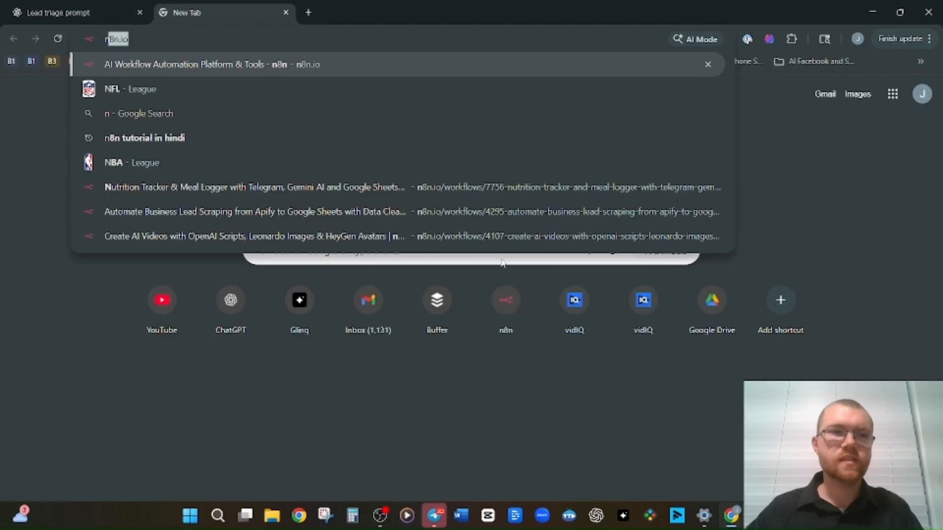
key(Return)
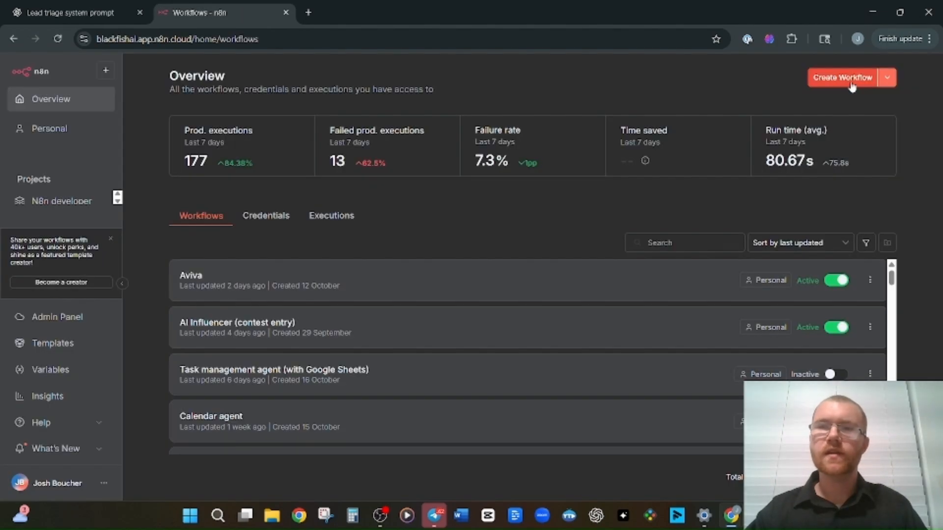
click(851, 83)
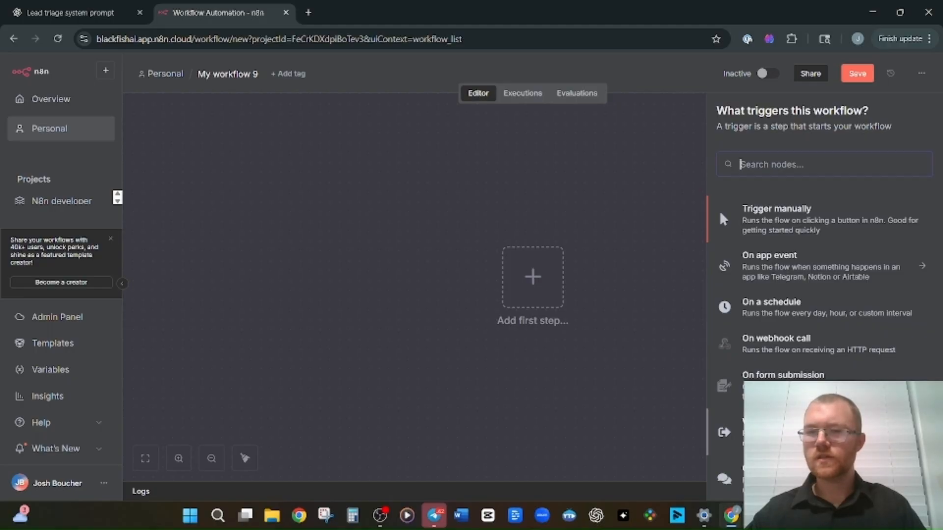
click(805, 479)
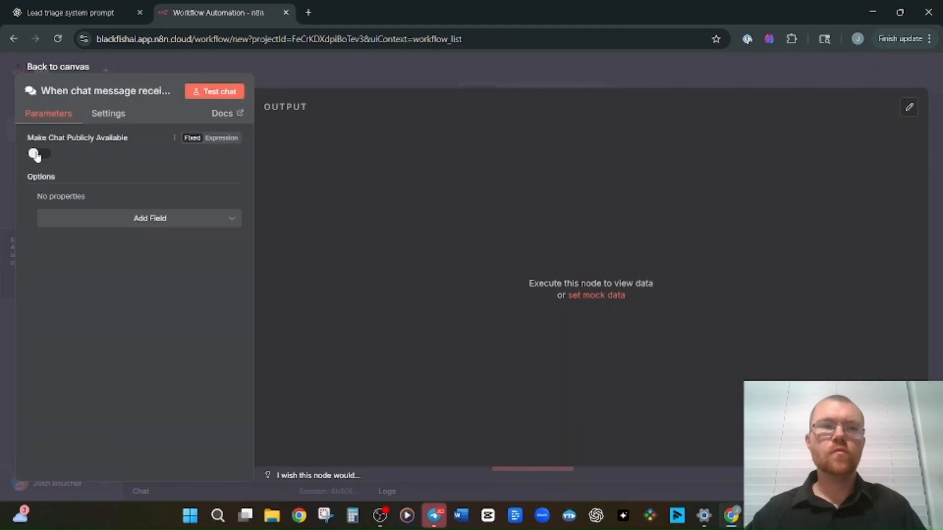
- Make the chat publicly available and paste its Chat URL into a new browser tab
click(36, 156)
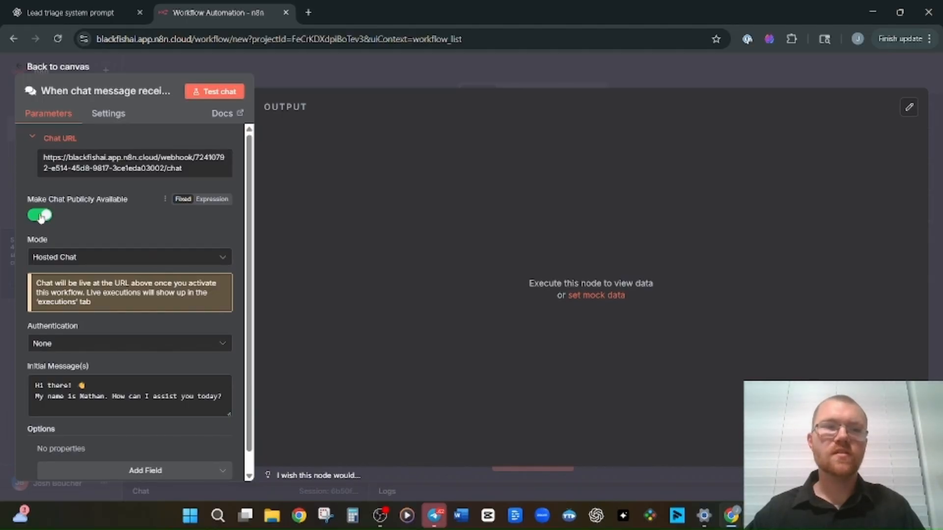
click(98, 168)
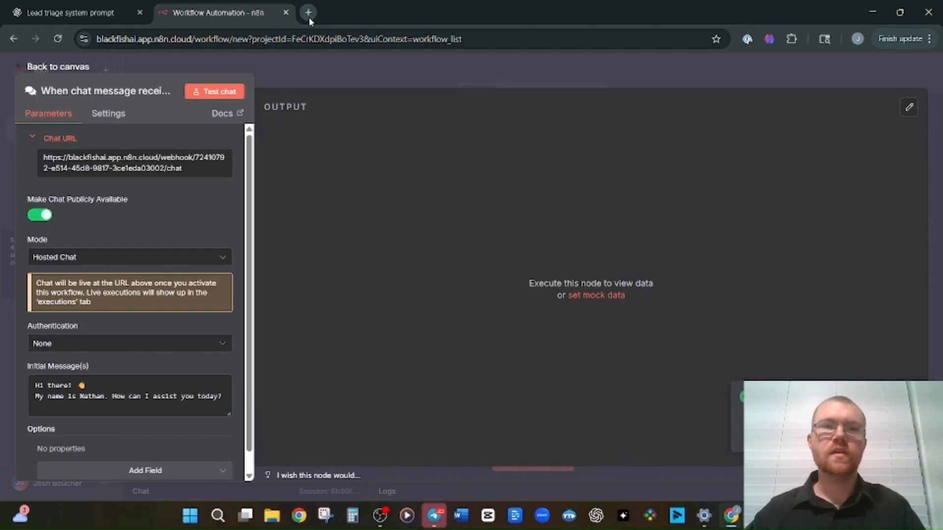
click(309, 16)
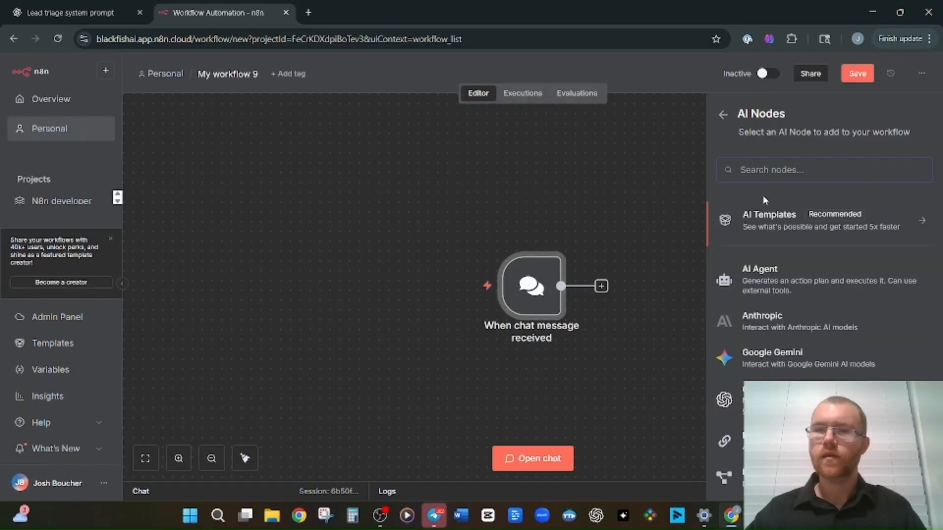
- Add an AI Agent after the chat trigger and search chat models for 'o'
click(755, 271)
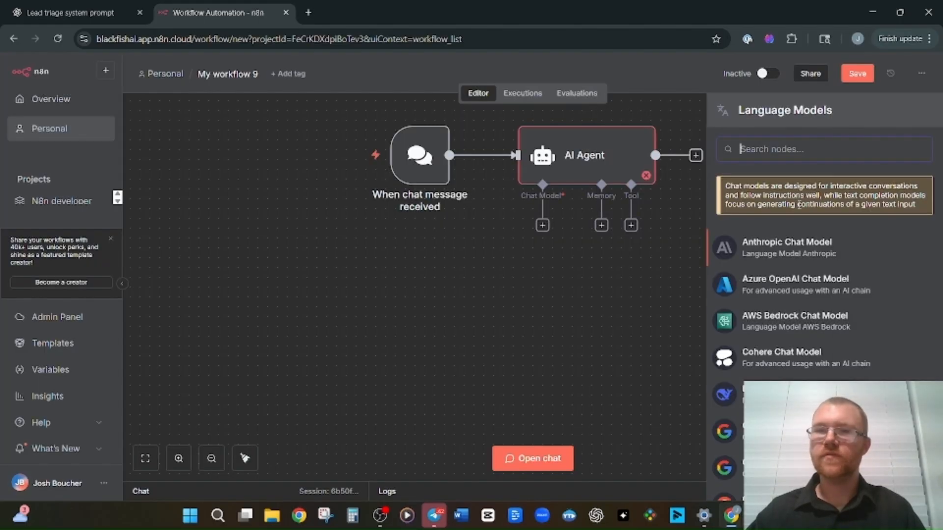
text(o)
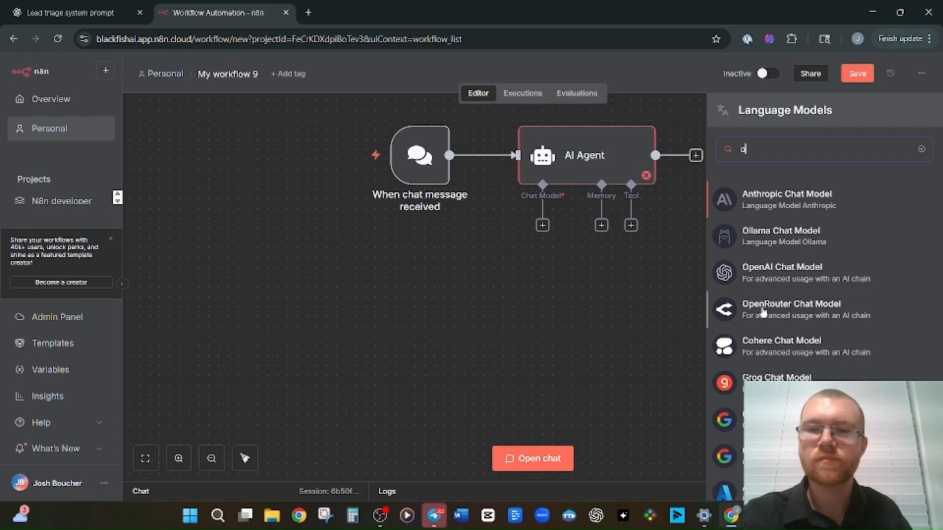
- Attach an OpenAI Chat Model using the Youtube Tutorial credential and gpt-4.1-mini
click(759, 277)
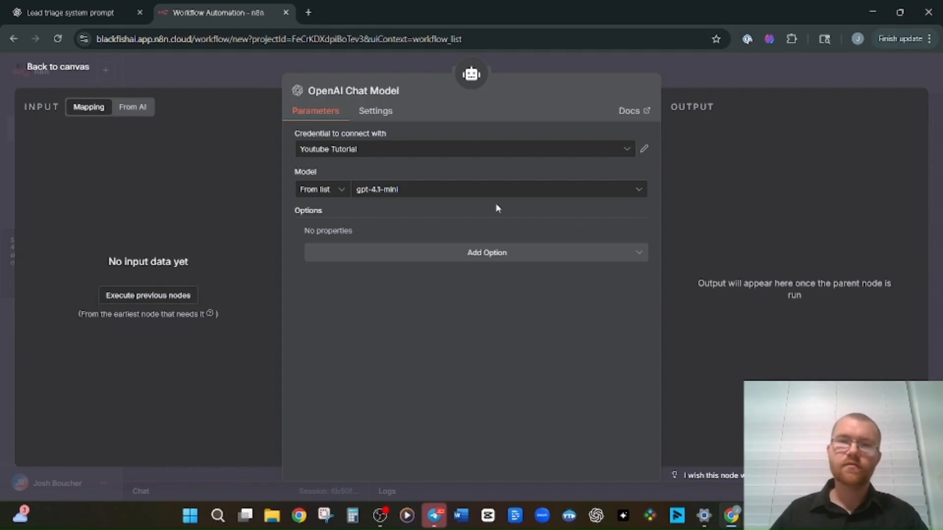
click(479, 149)
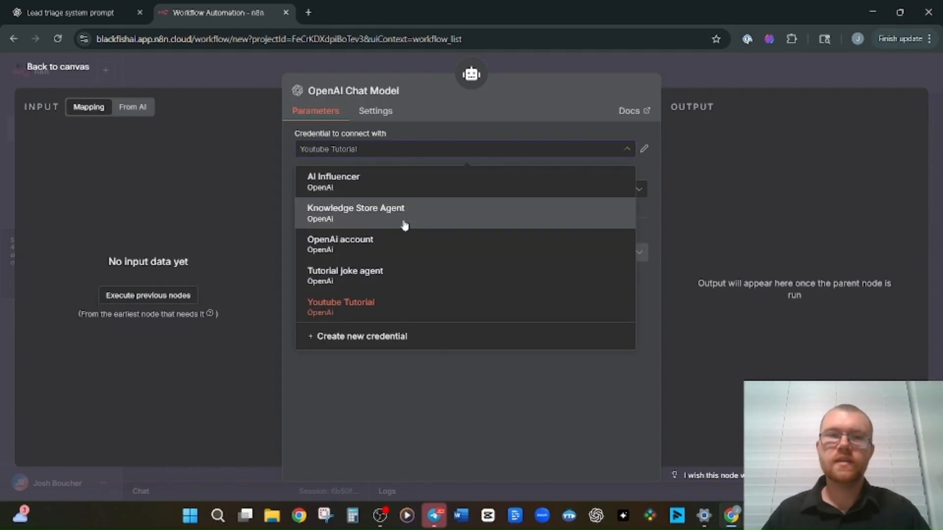
click(285, 179)
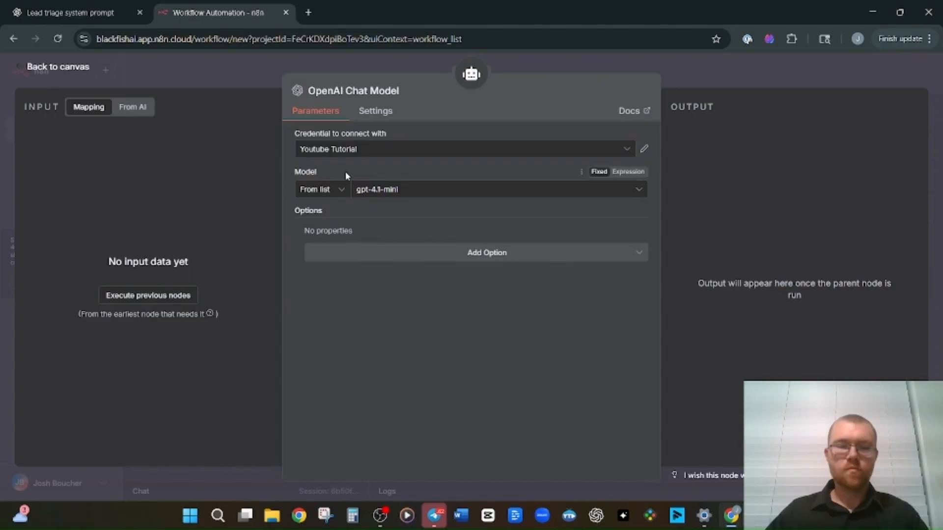
key(ctrl+t)
- Log in to the OpenAI Platform, review the project's API keys, then close that tab
text(platform.openai.com)
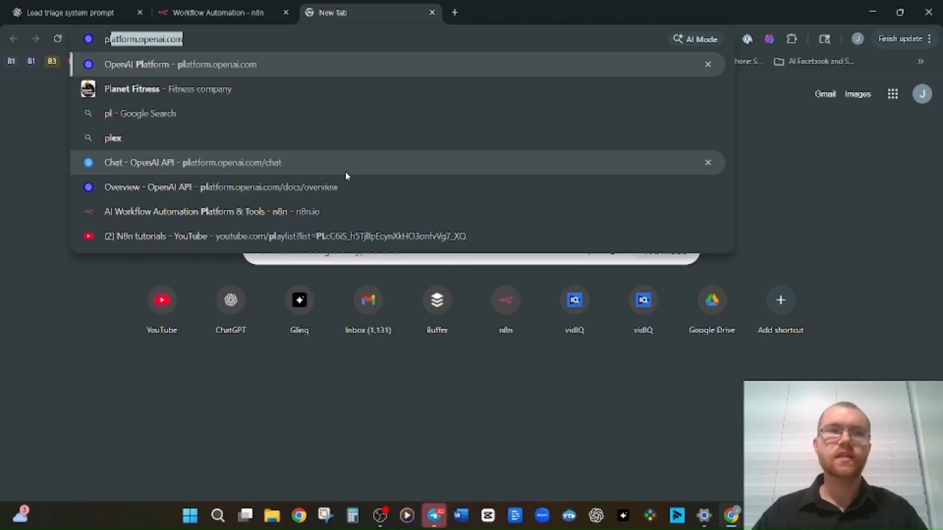
key(Return)
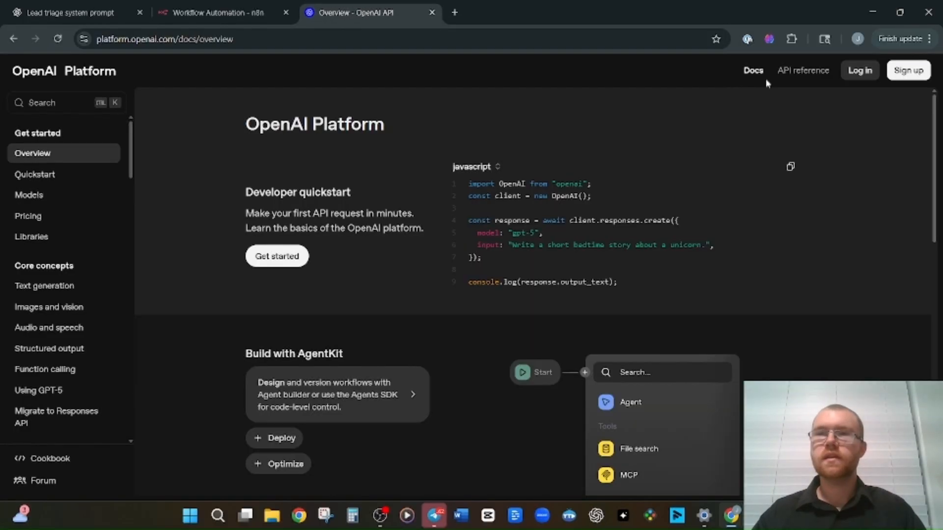
click(858, 74)
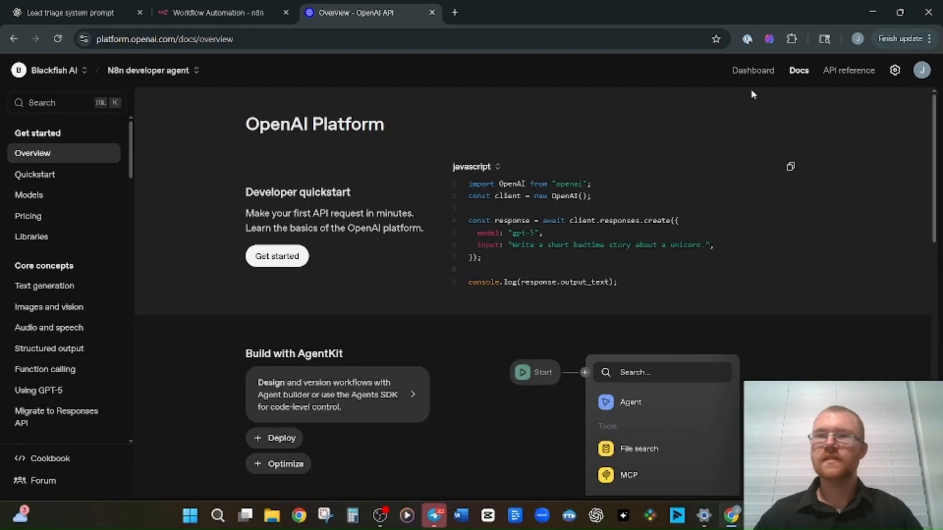
click(753, 83)
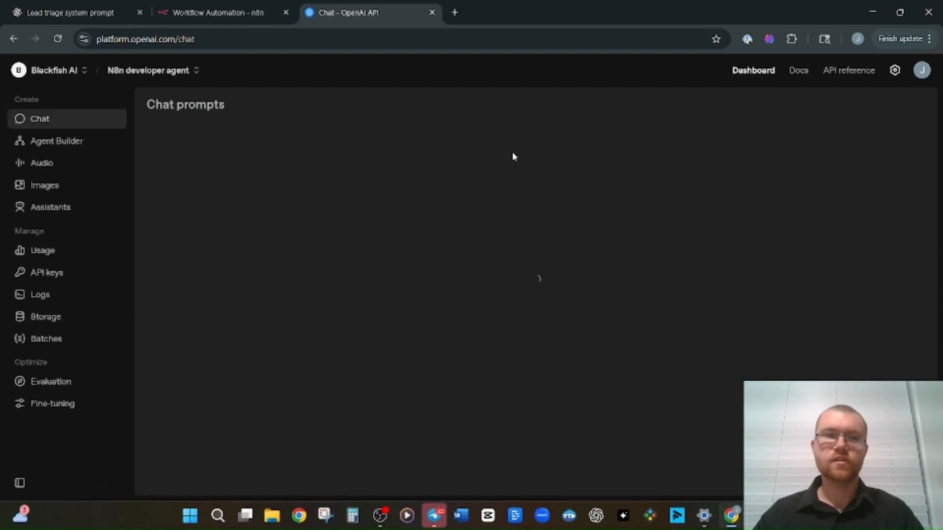
click(50, 279)
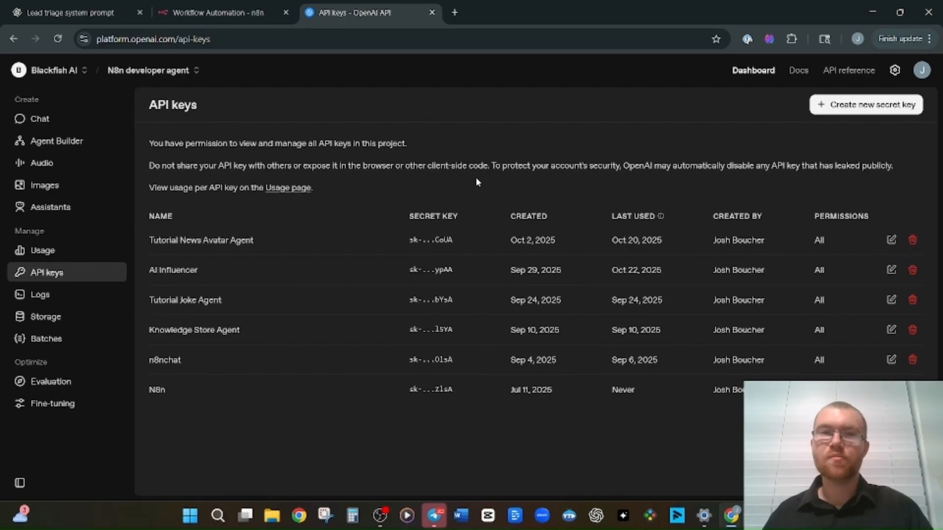
key(ctrl+w)
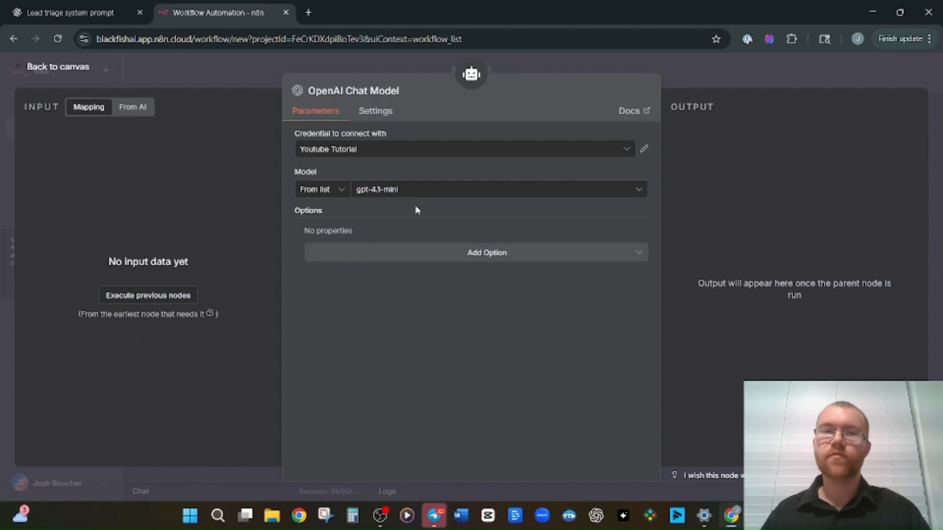
- Give the AI Agent a Simple Memory with context window length 10, then reopen the agent
click(520, 65)
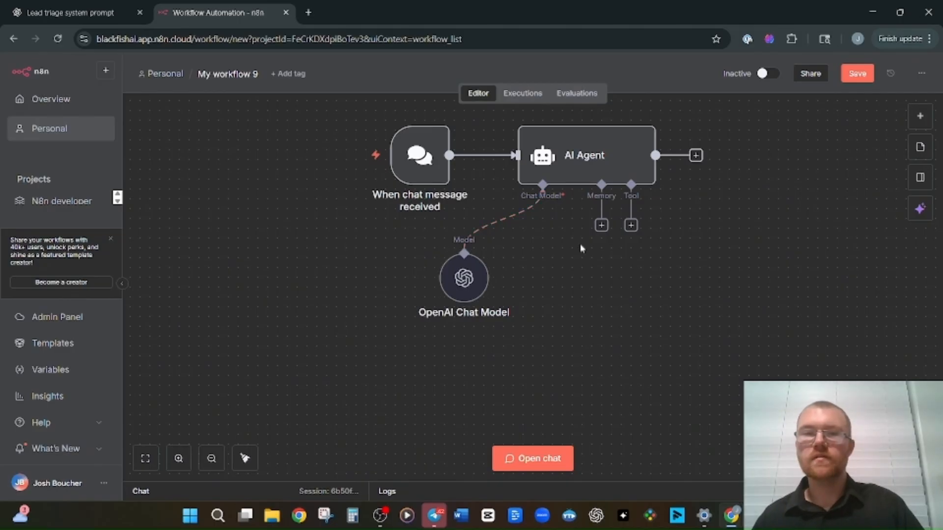
click(601, 225)
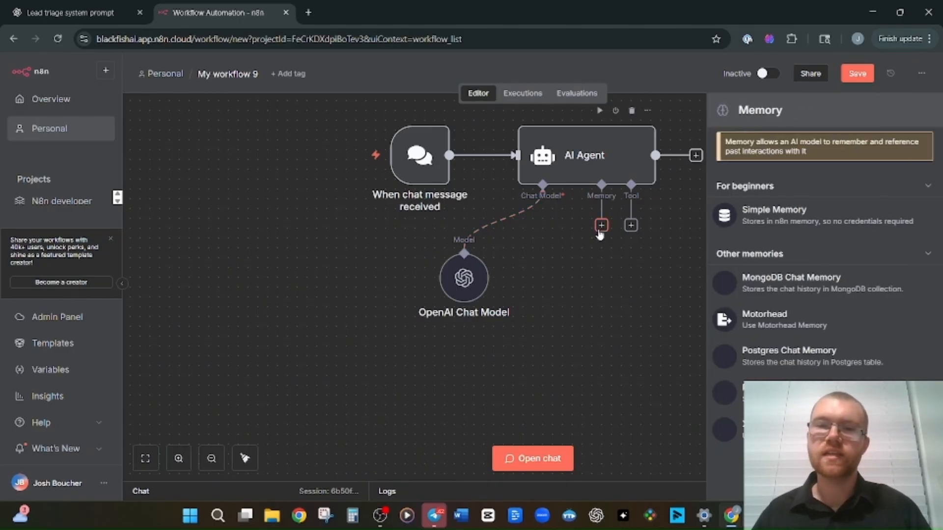
click(789, 220)
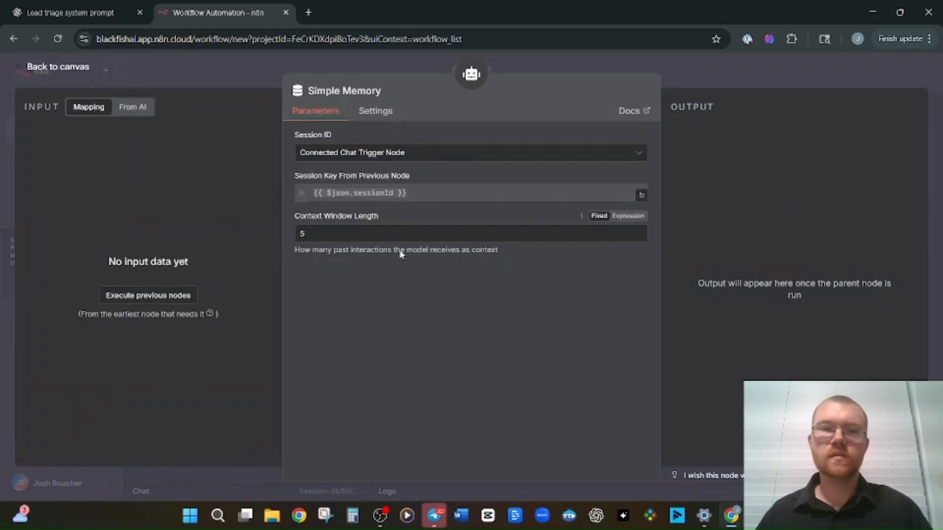
click(334, 233)
key(BackSpace)
text(10)
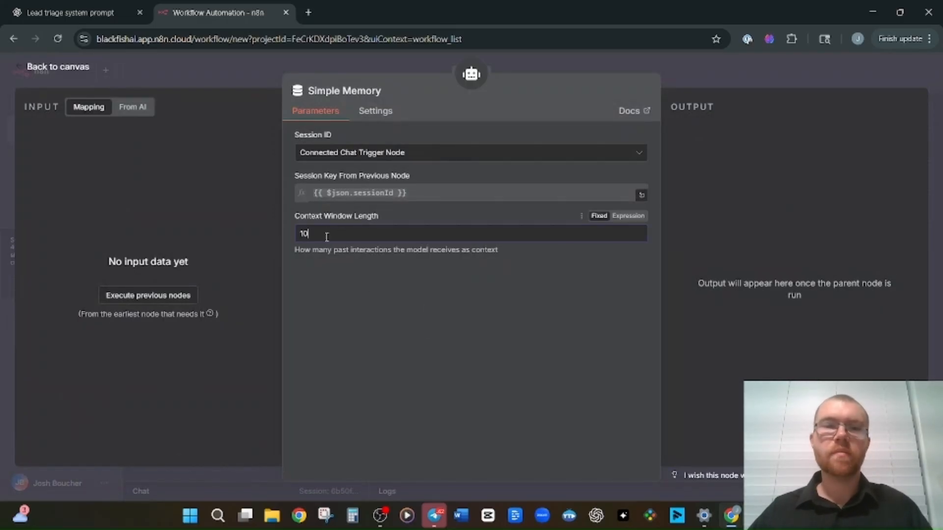
click(431, 63)
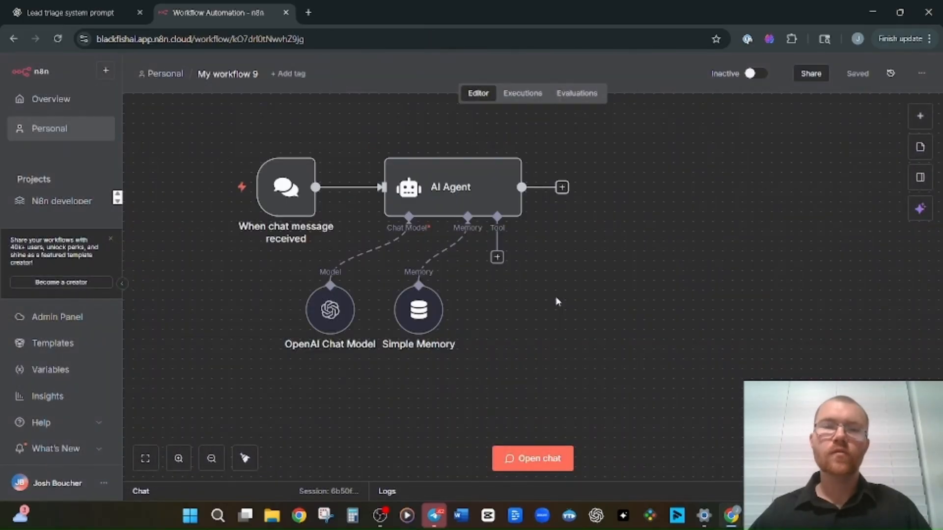
click(458, 198)
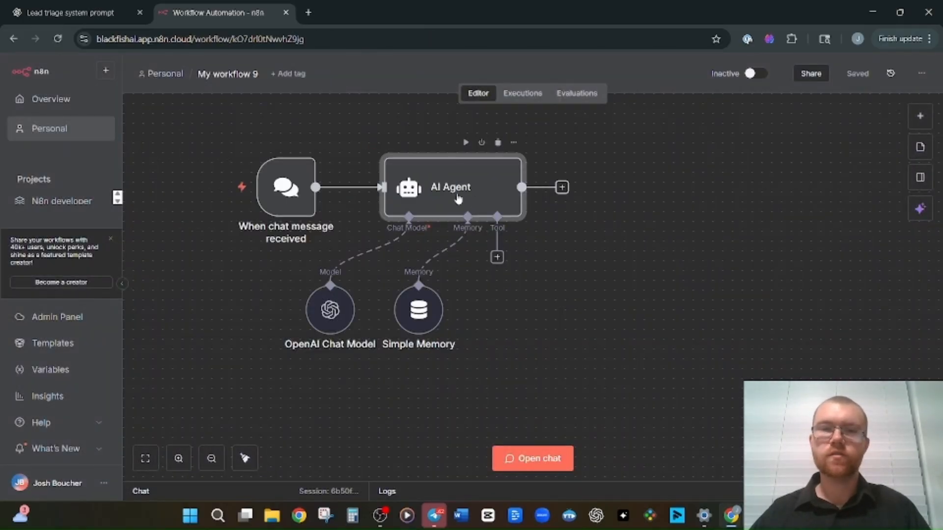
double_click(458, 198)
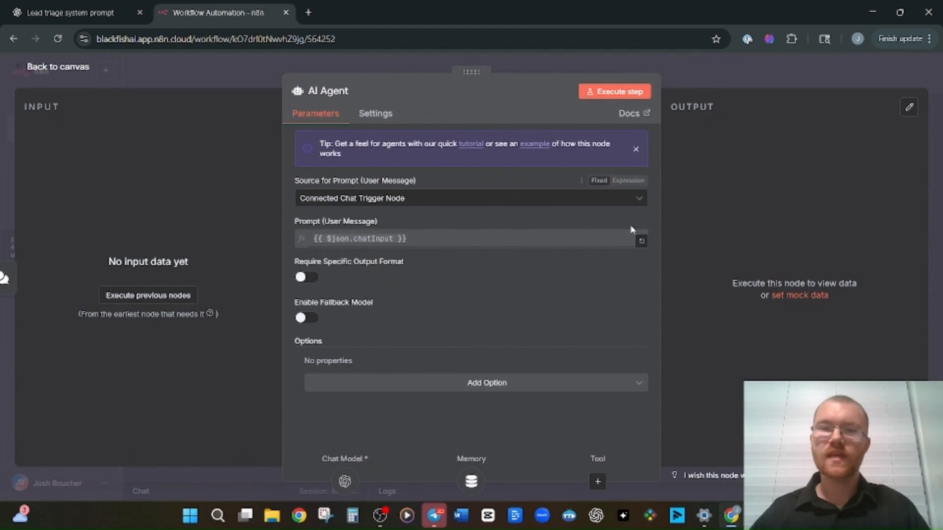
- Add a System Message option to the AI Agent and select its default text
click(436, 384)
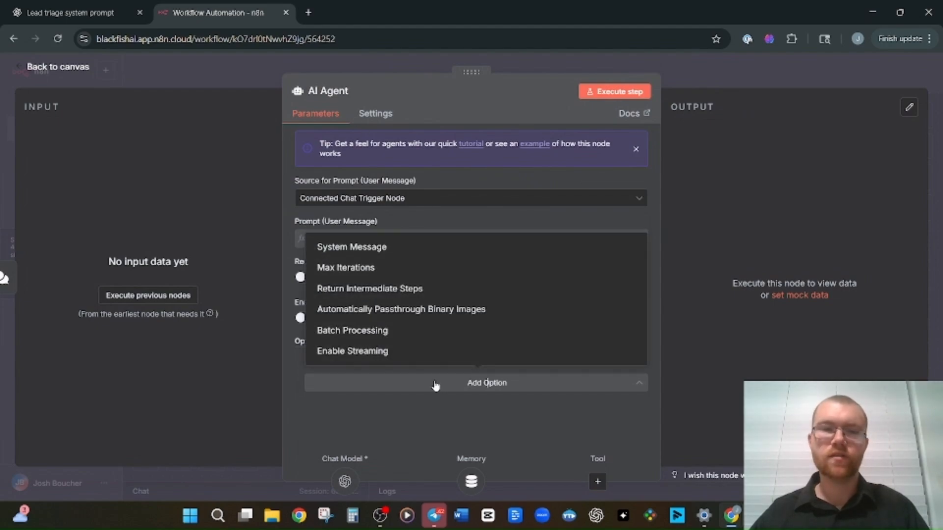
click(384, 248)
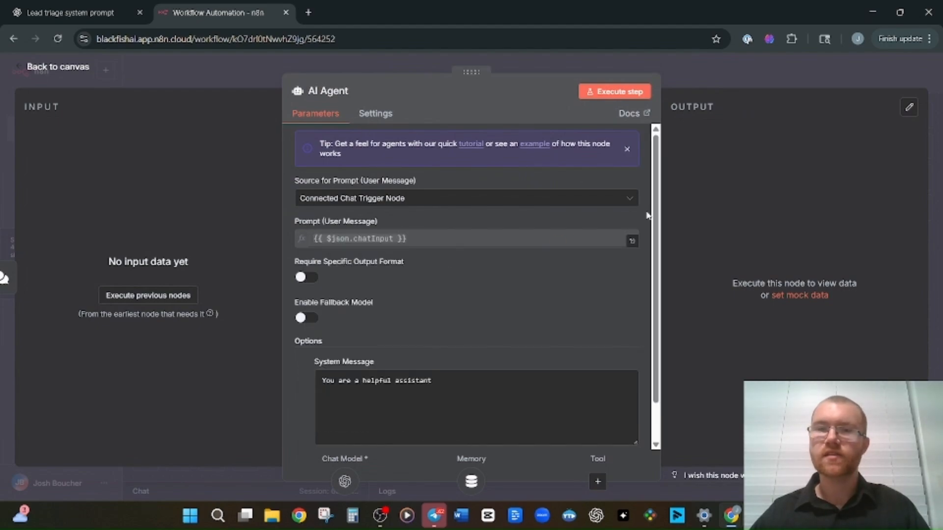
scroll(648, 216, down, 2)
click(476, 355)
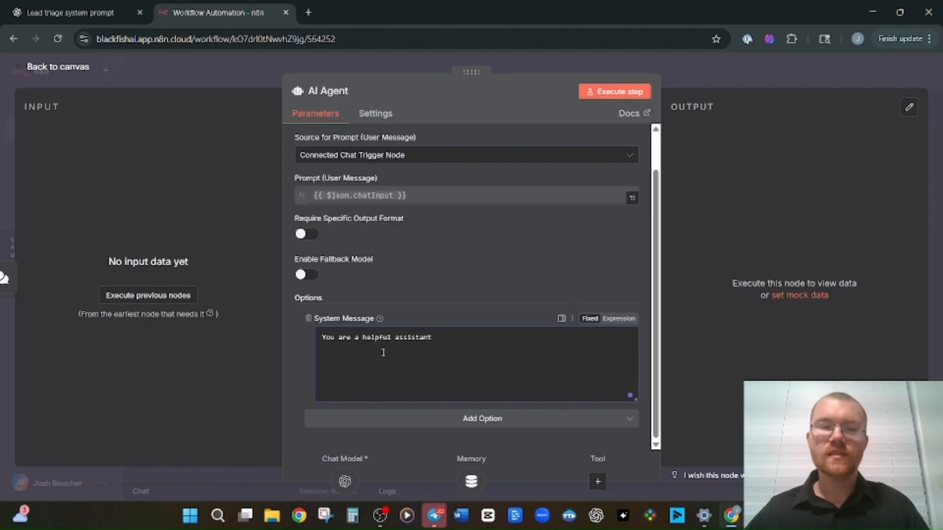
triple_click(381, 339)
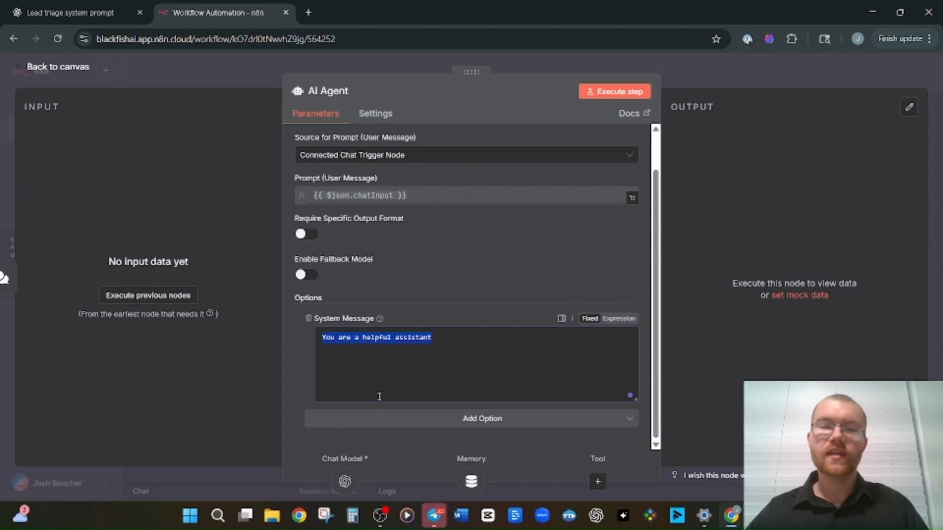
- Copy the lead triage system prompt from the ChatGPT reply and return to n8n
click(103, 12)
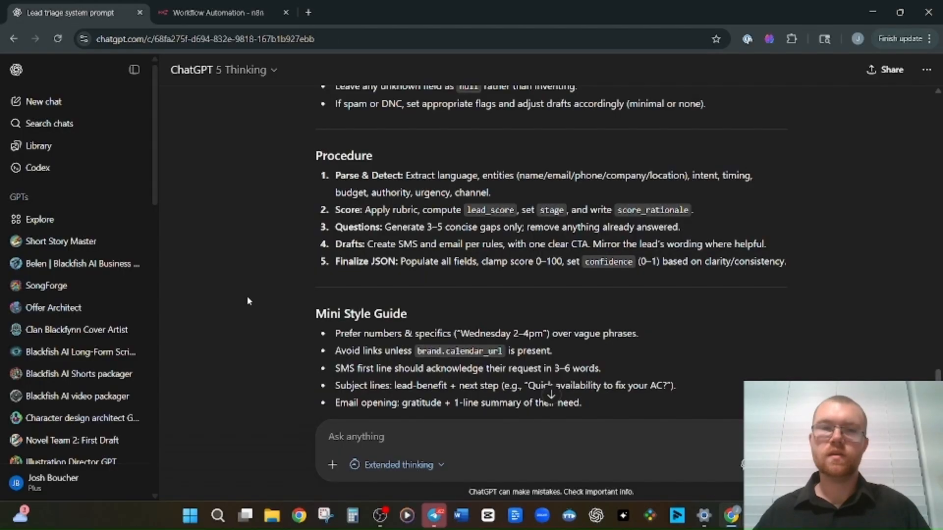
scroll(246, 296, down, 3)
click(321, 328)
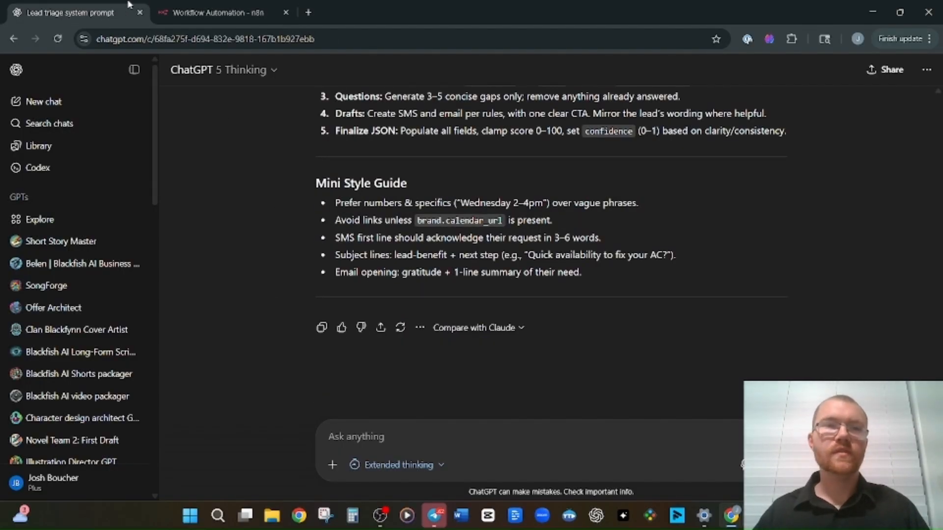
click(196, 10)
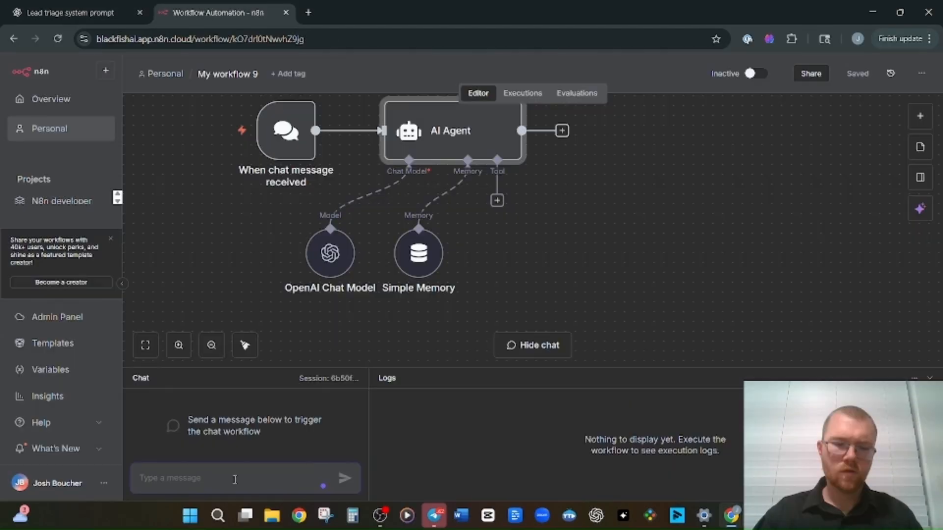
- Send the Summit CrossFit freezer voicemail through the test chat, getting JSON scoring 85, hot
key(ctrl+v)
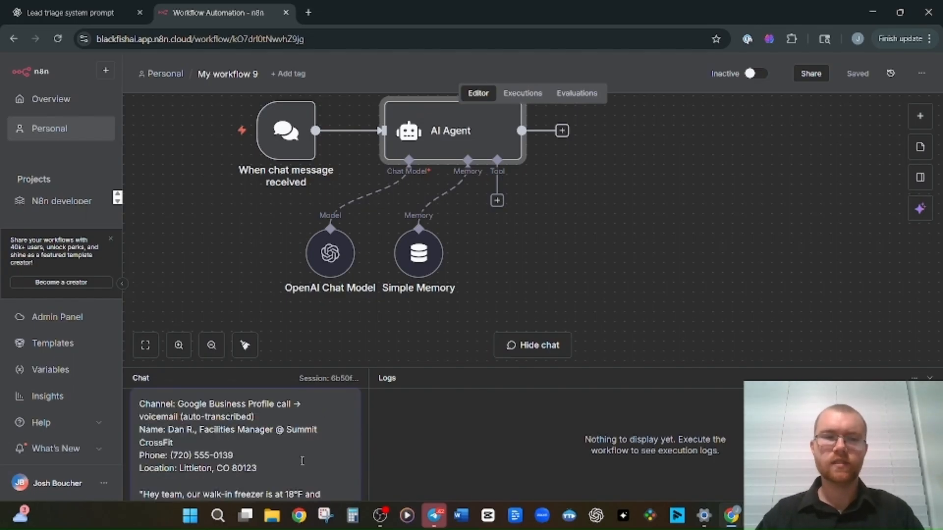
key(Return)
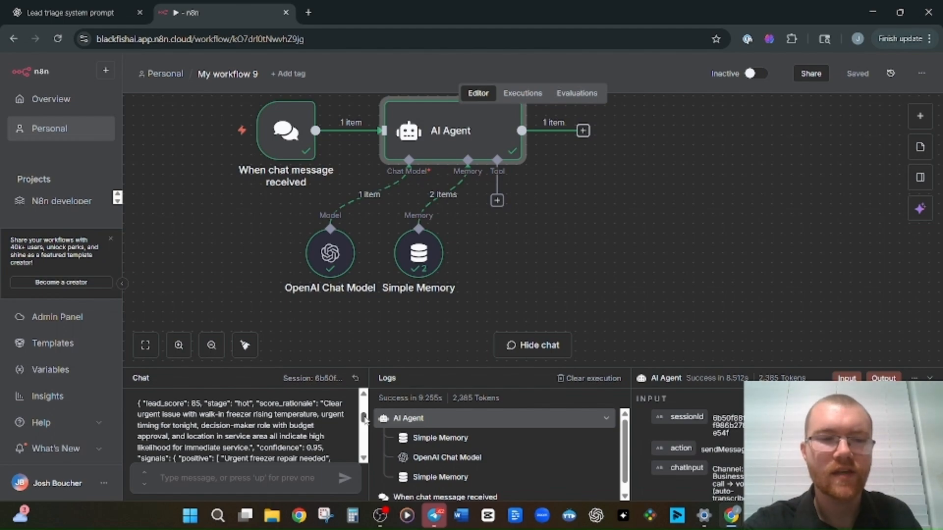
scroll(364, 418, down, 3)
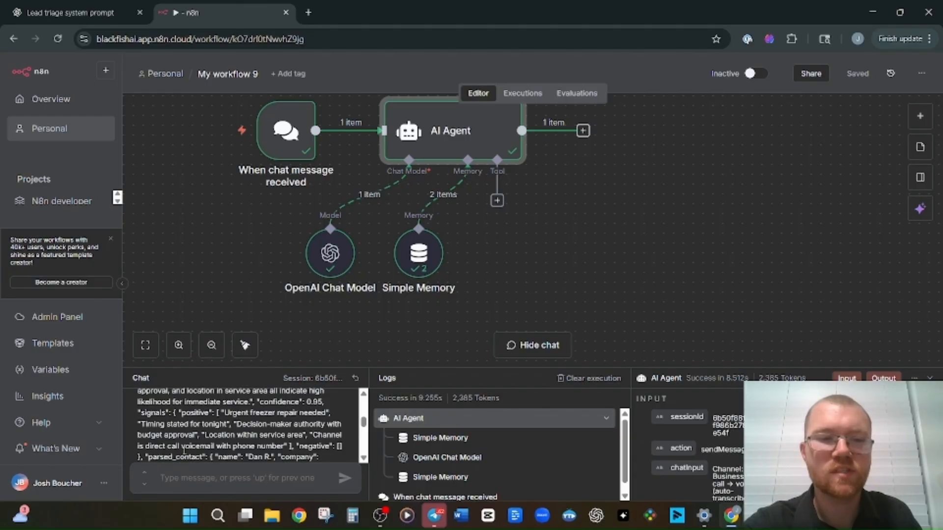
scroll(155, 412, down, 3)
drag(217, 406, 157, 428)
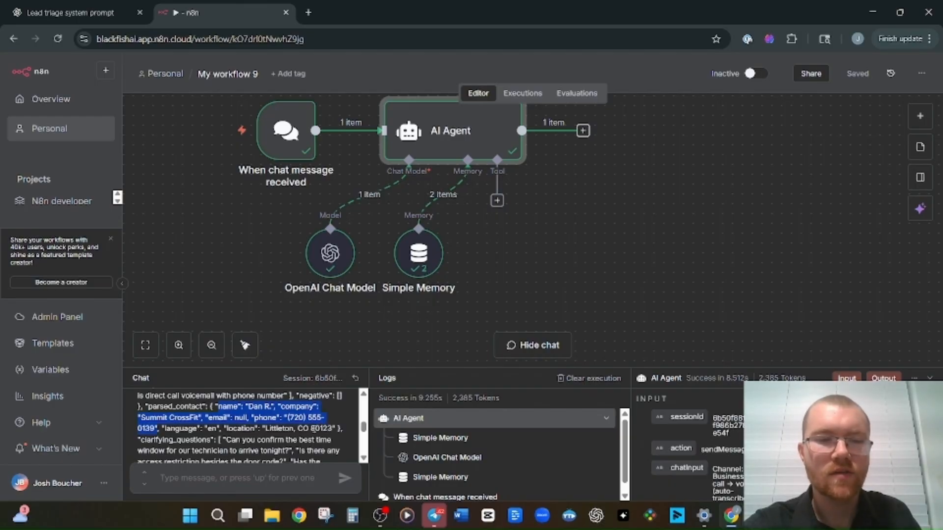
scroll(365, 433, down, 2)
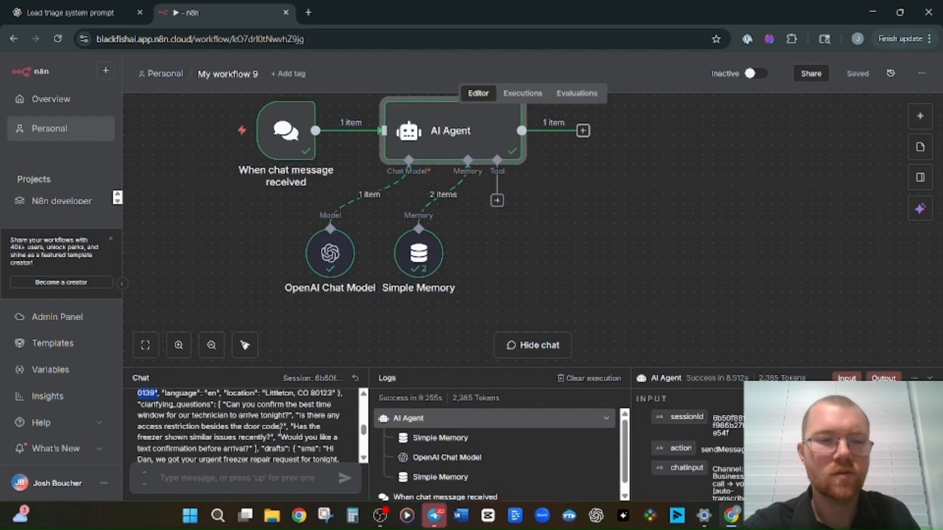
drag(363, 433, 364, 433)
scroll(364, 432, down, 2)
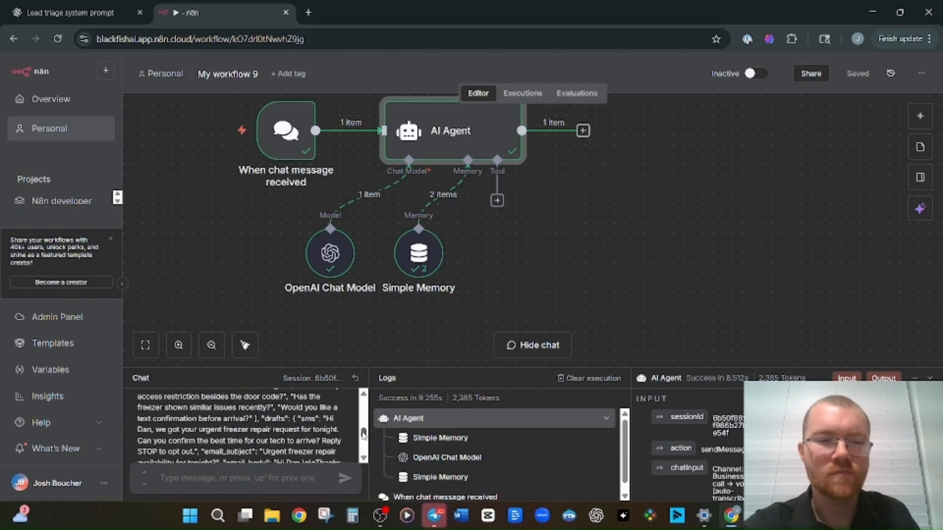
scroll(328, 399, down, 2)
drag(328, 399, 239, 427)
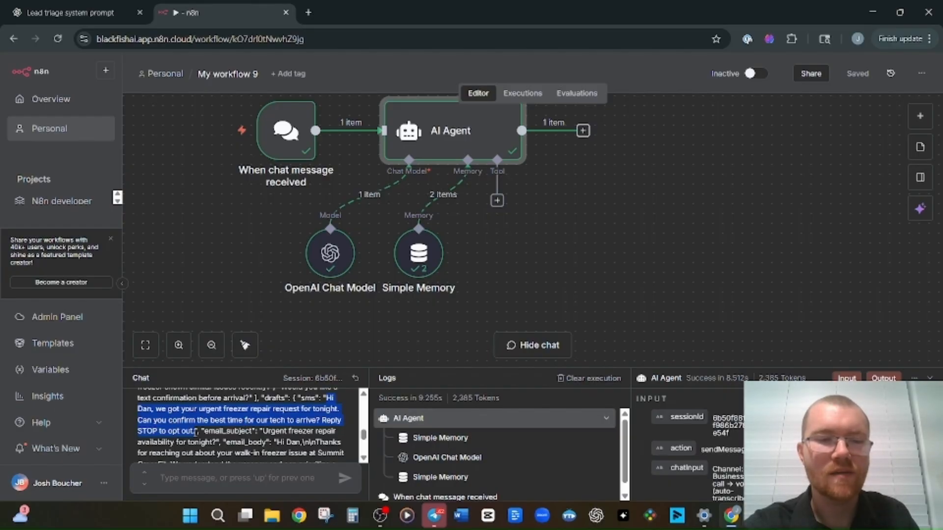
scroll(365, 436, down, 2)
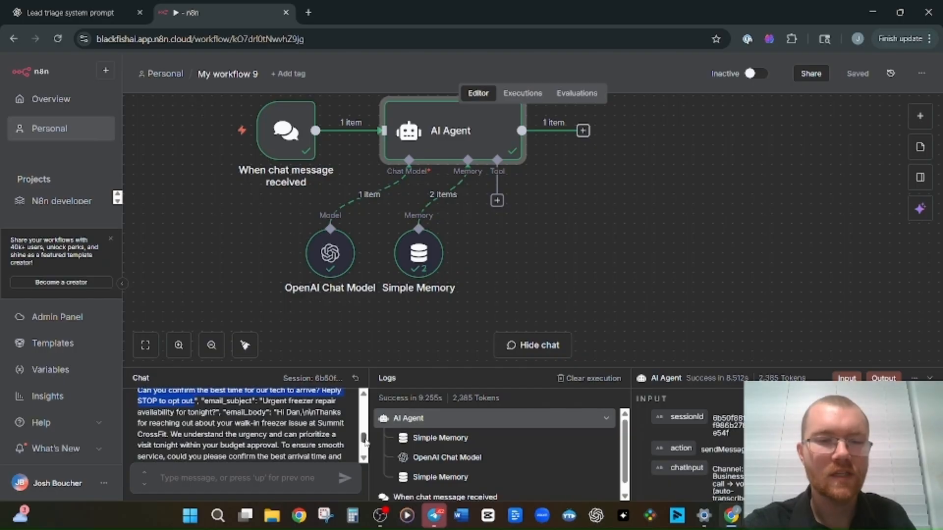
scroll(364, 441, down, 2)
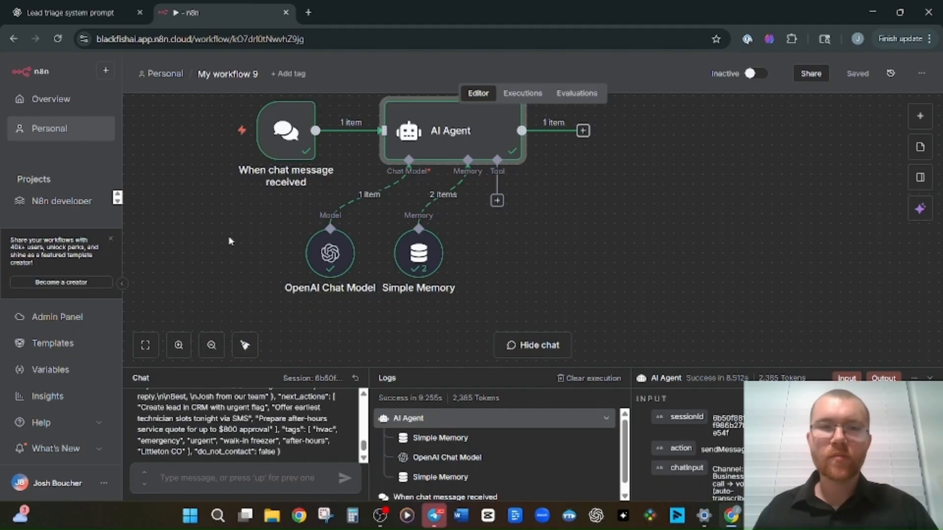
double_click(251, 169)
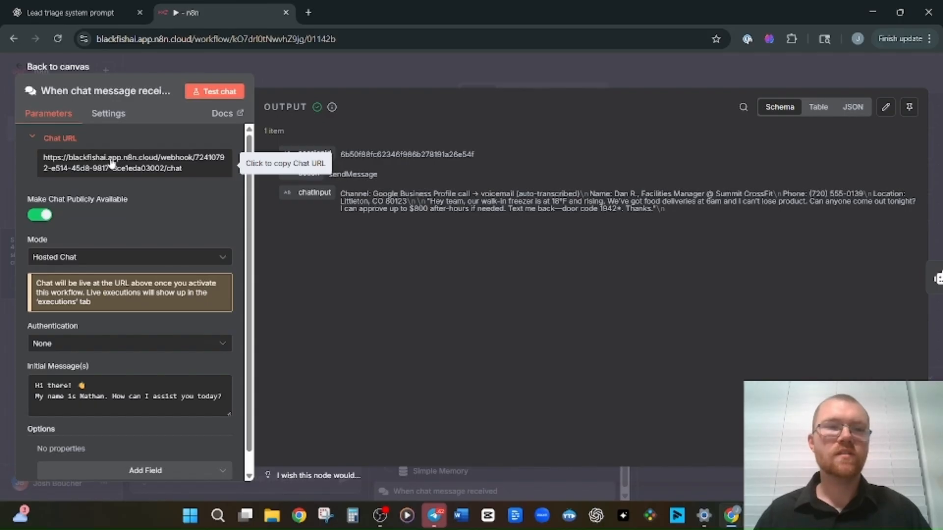
- Close the chat trigger settings, switch My workflow 9 to Active and dismiss the notice
click(392, 76)
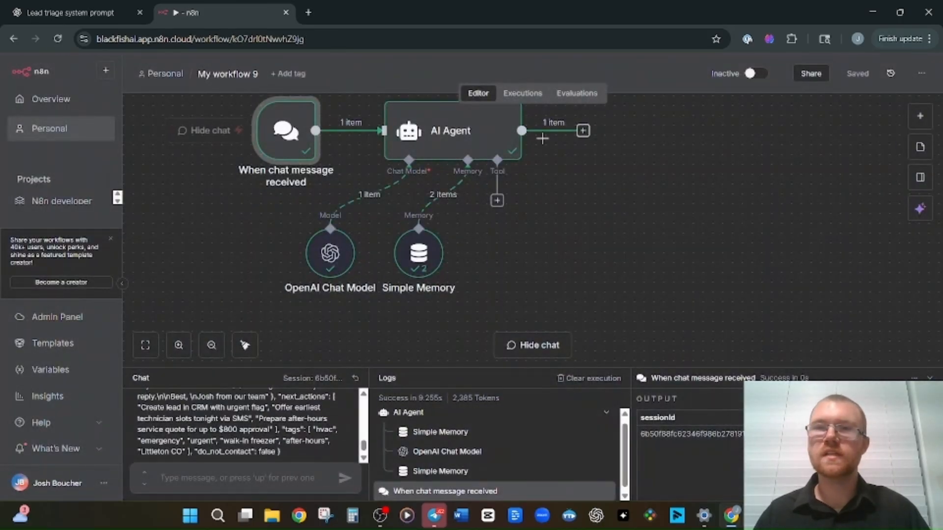
click(753, 75)
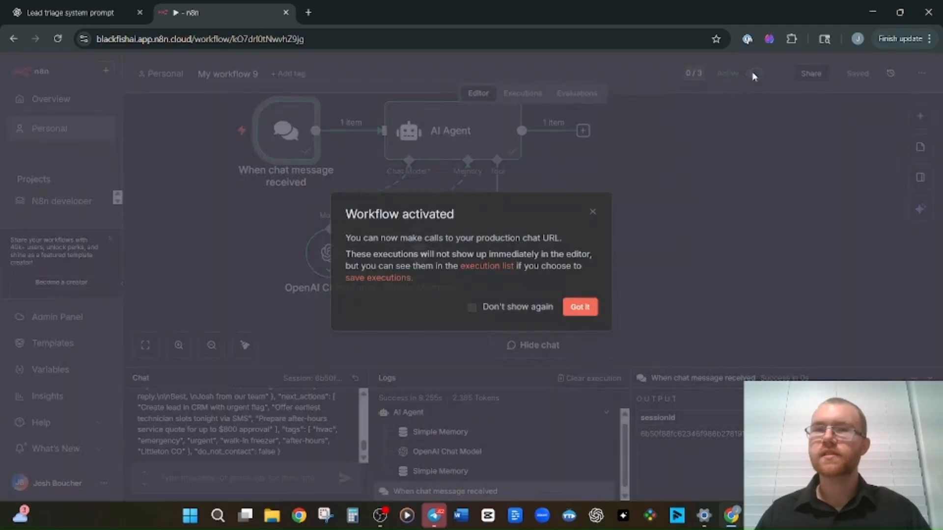
click(581, 308)
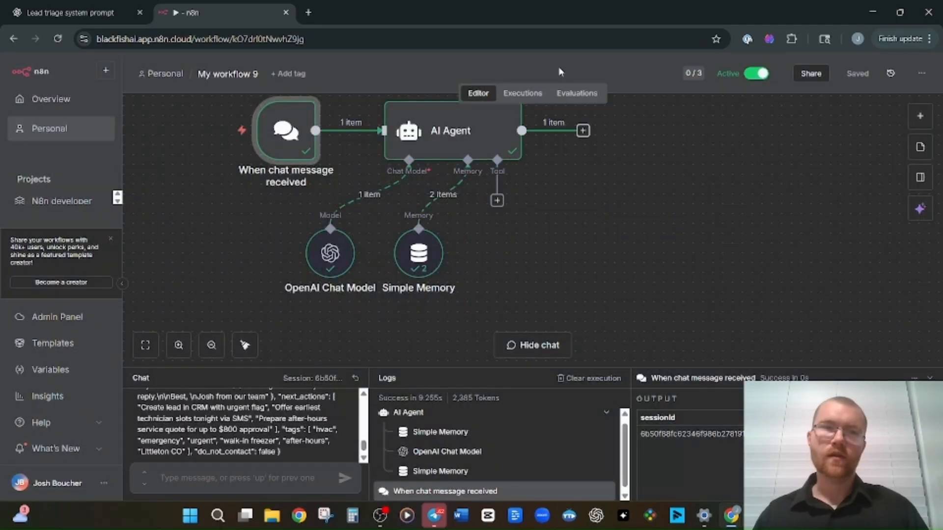
- Load the copied production chat URL in a new Chrome tab
key(ctrl+t)
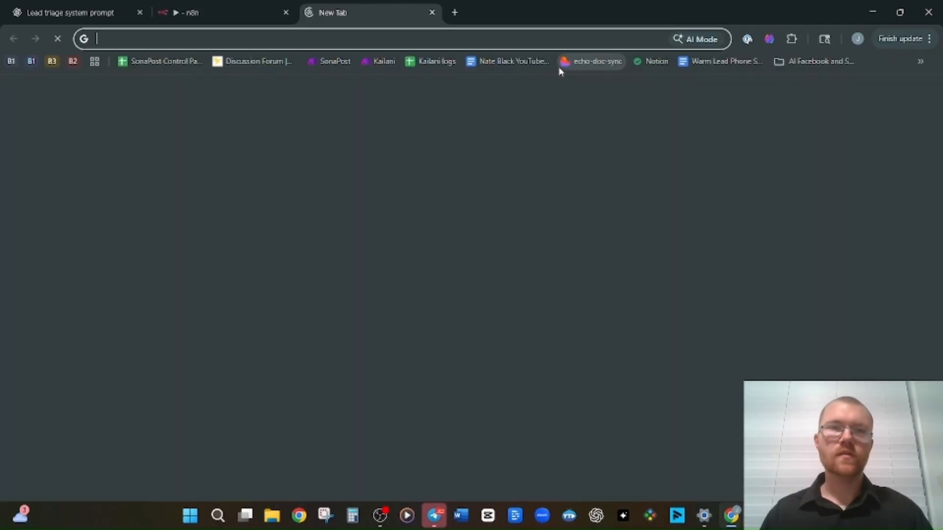
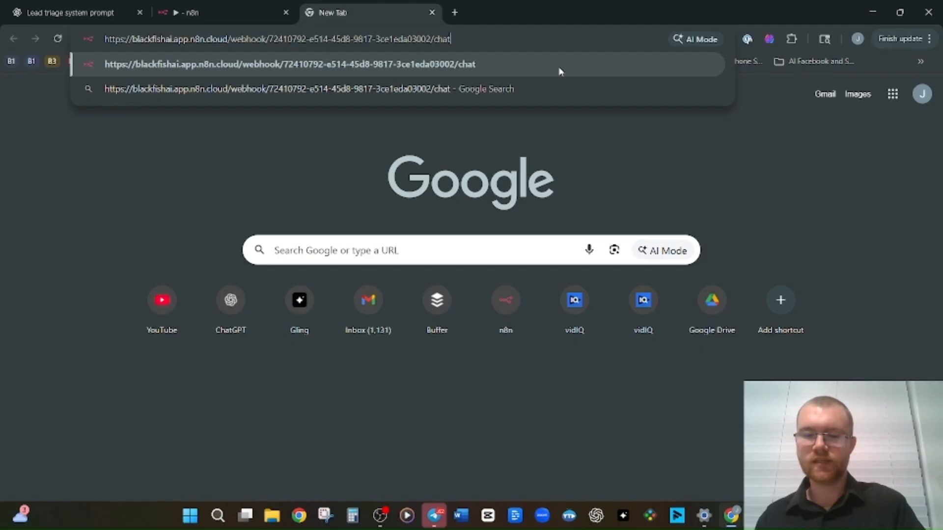
key(Return)
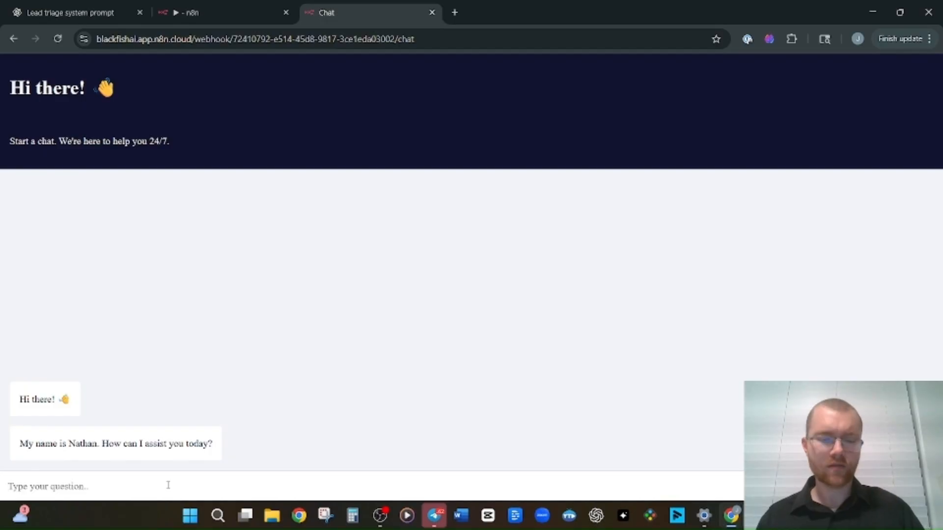
- Send the pasted GrowthRocket SEO spam email to the agent, which scores it 0, cold, then go back to n8n
key(ctrl+v)
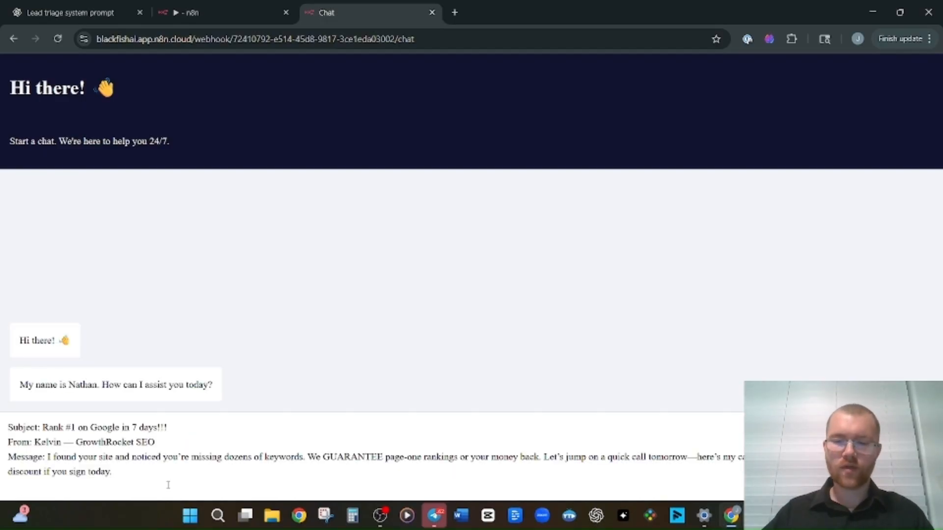
key(Return)
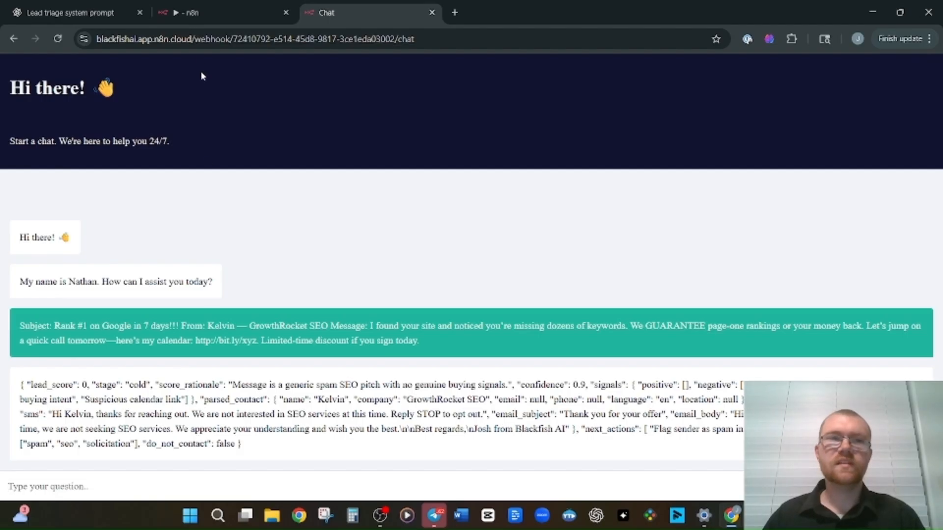
click(237, 13)
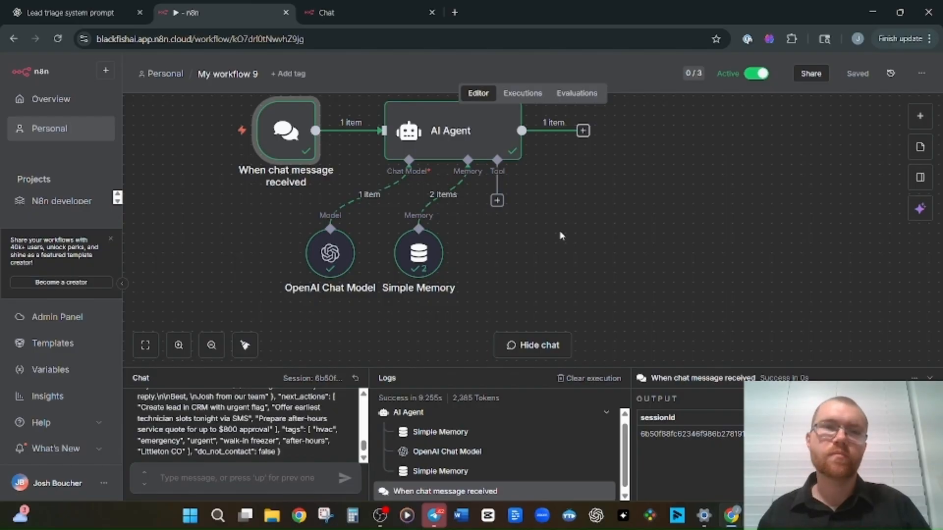
- Compare the hosted chat's bot greeting with the chat trigger's initial message setting, ending on the chat page
click(390, 14)
drag(213, 282, 19, 274)
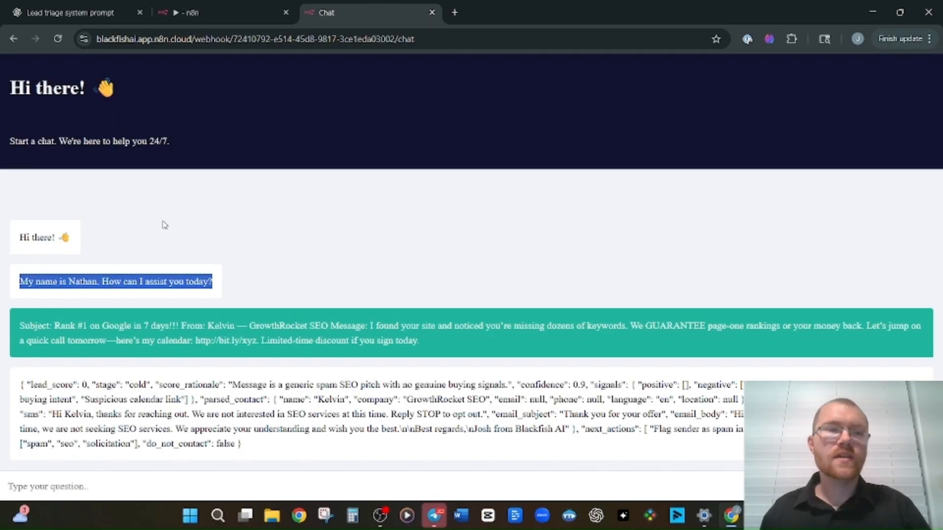
click(224, 14)
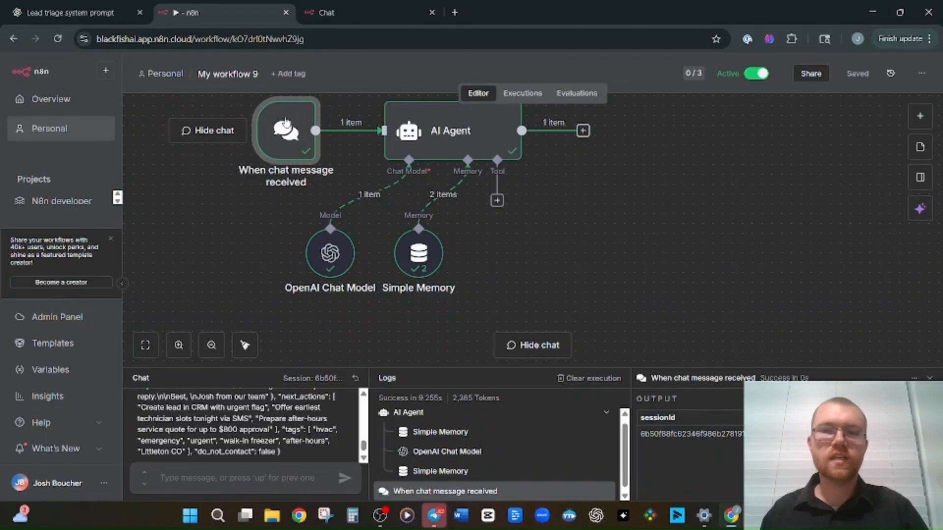
double_click(286, 124)
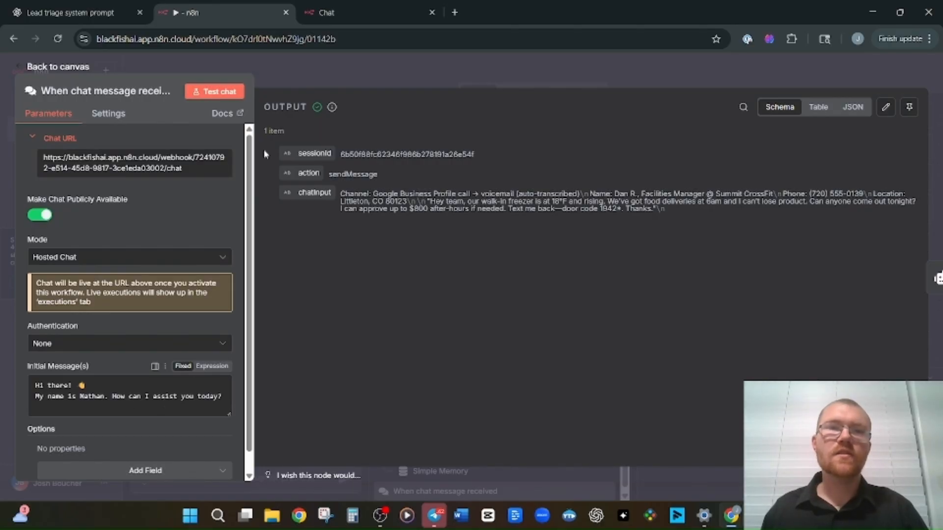
click(339, 13)
click(274, 249)
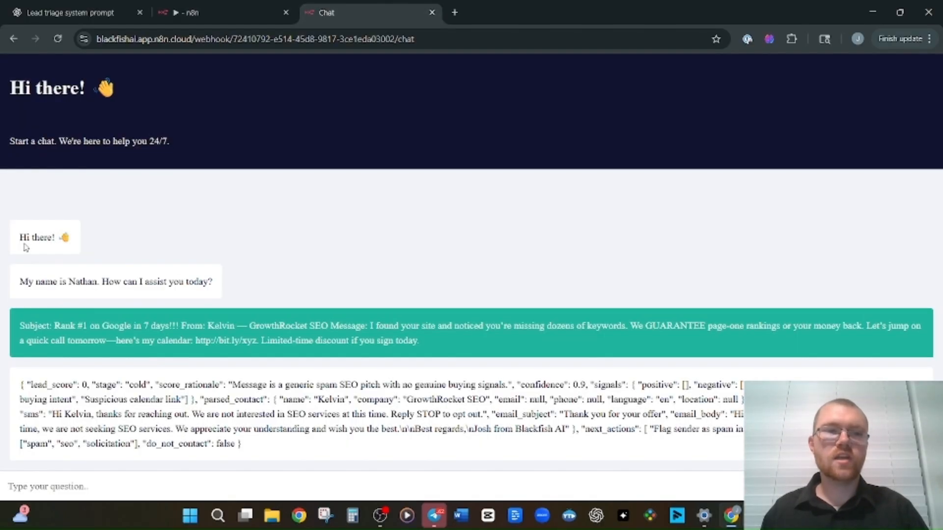